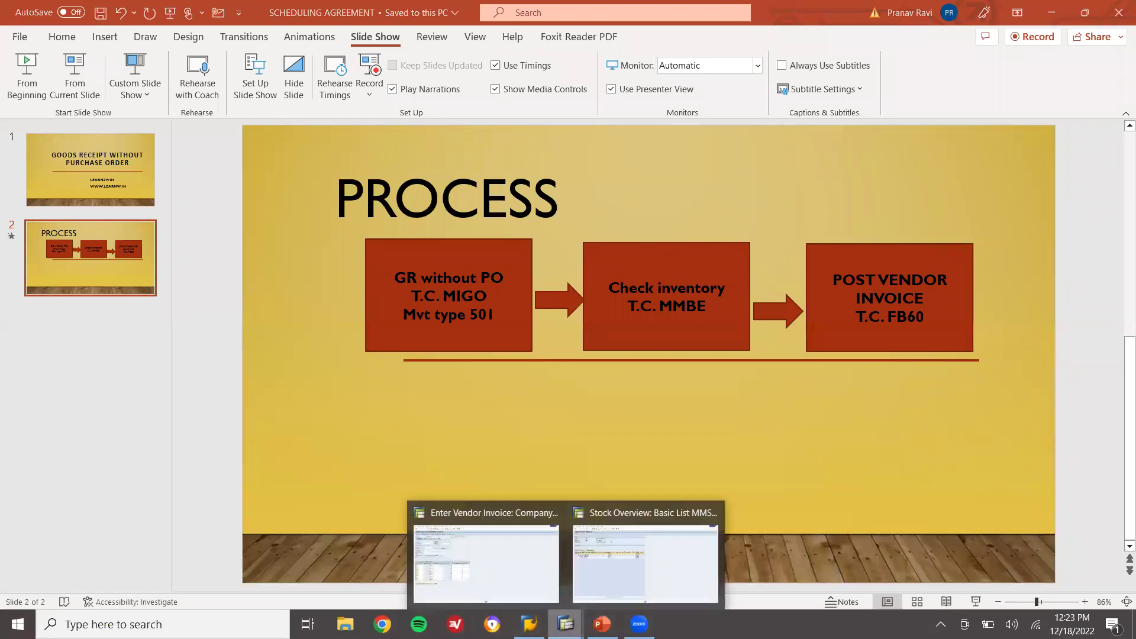
Switch to the SAP session and start MIGO via /n, reaching Goods Receipt Other
left_click(496, 536)
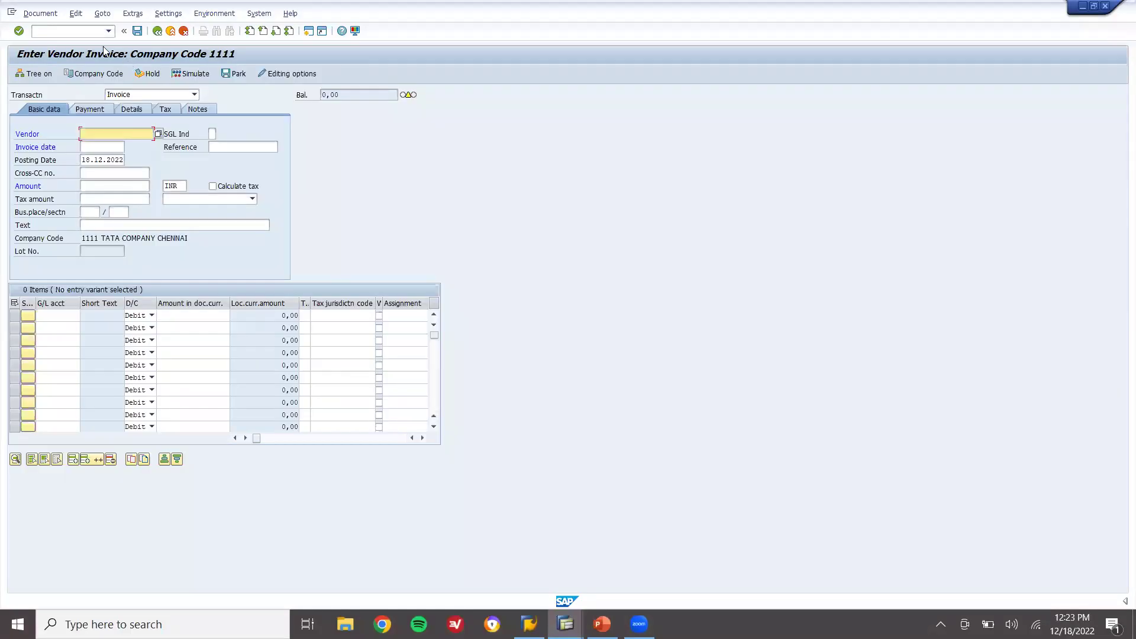
type("/n")
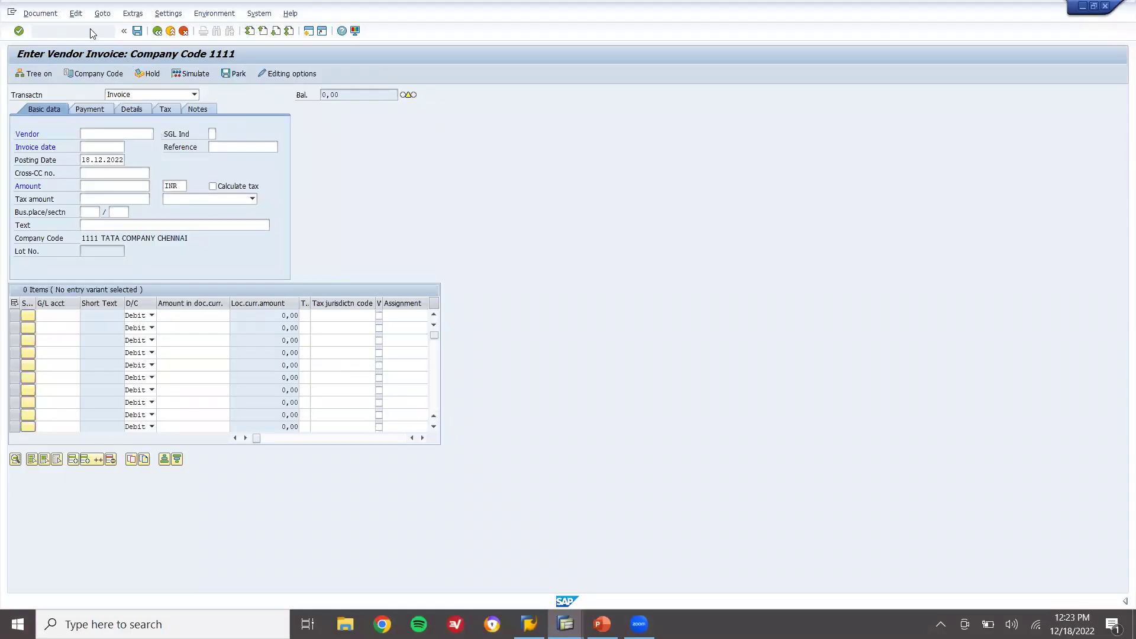
key("Return")
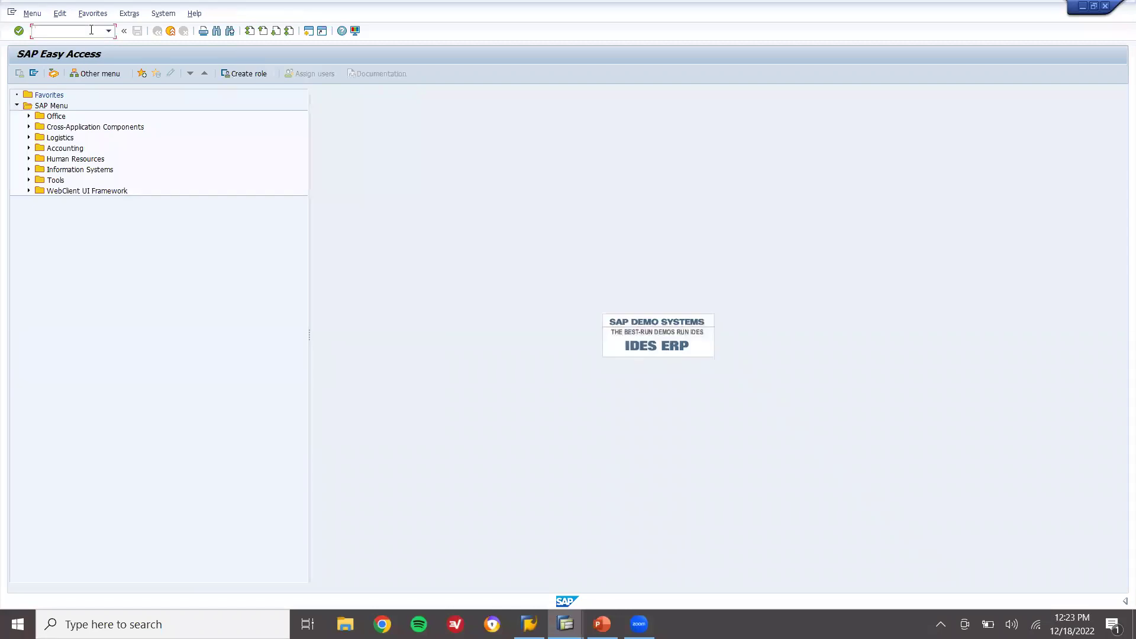
type("/N")
key("Return")
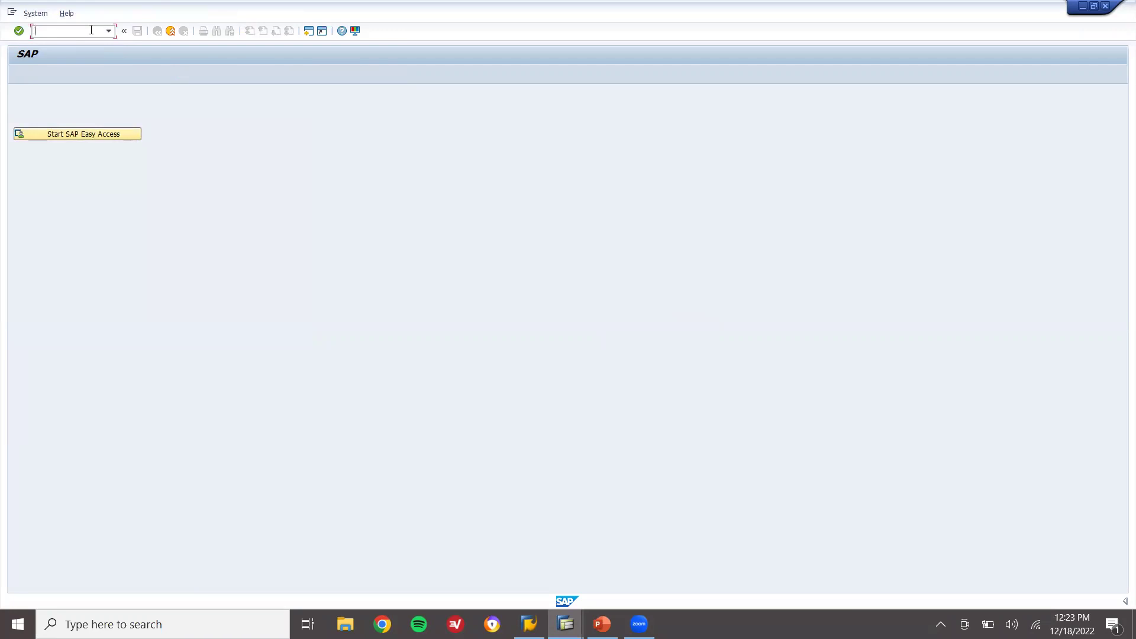
type("MM03")
key("Return")
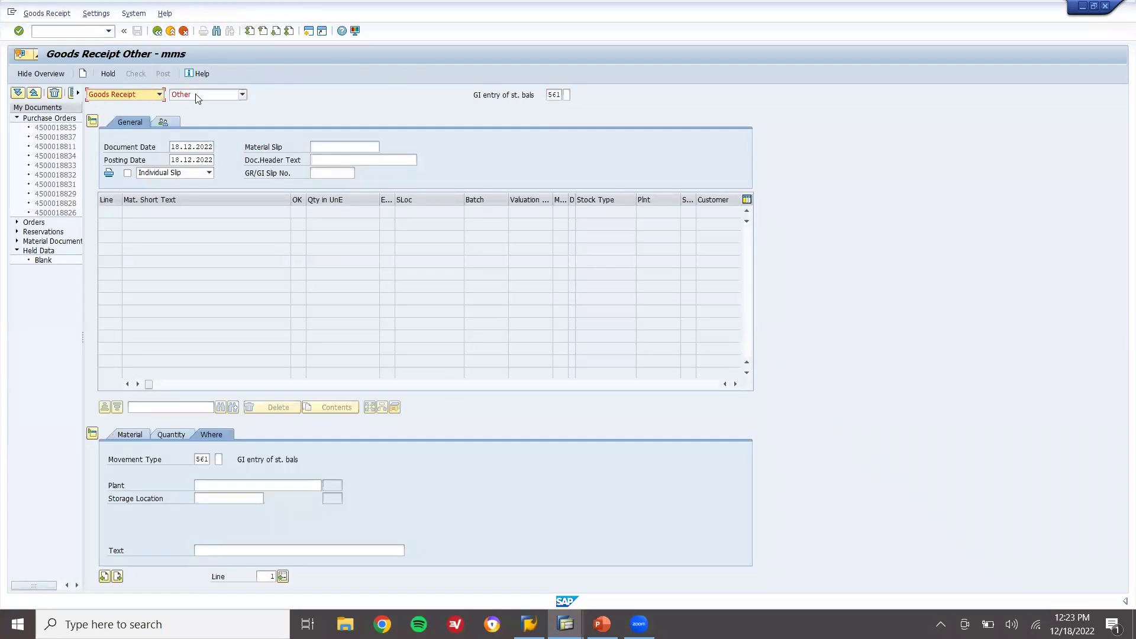
Change the movement type from 561 to 501, receipt without purchase order
left_click(552, 95)
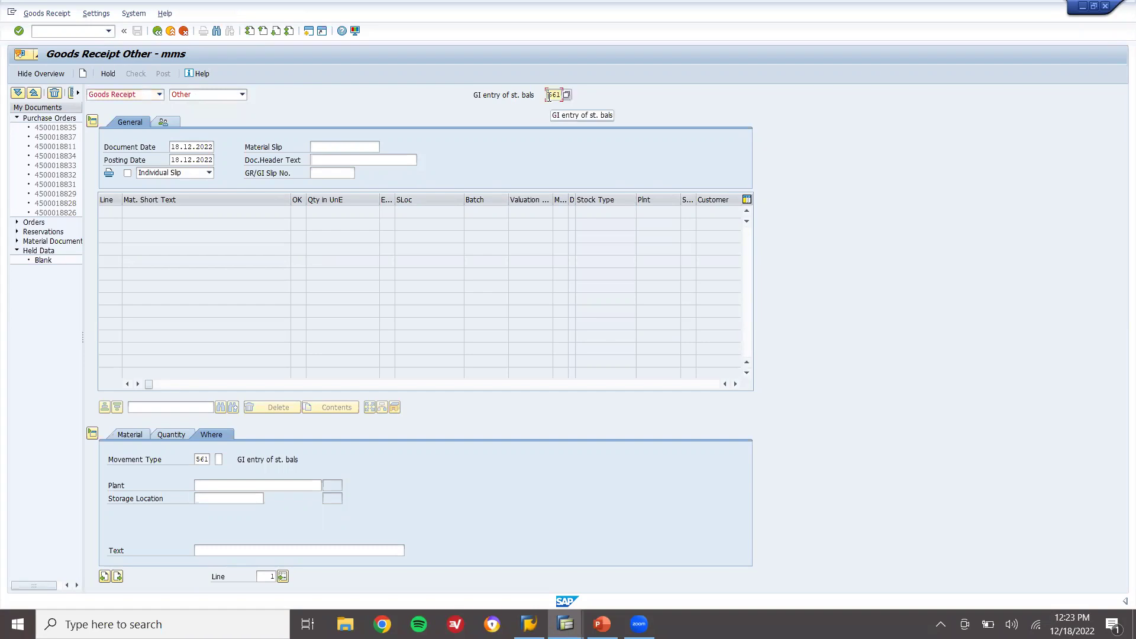
type("50")
key("Return")
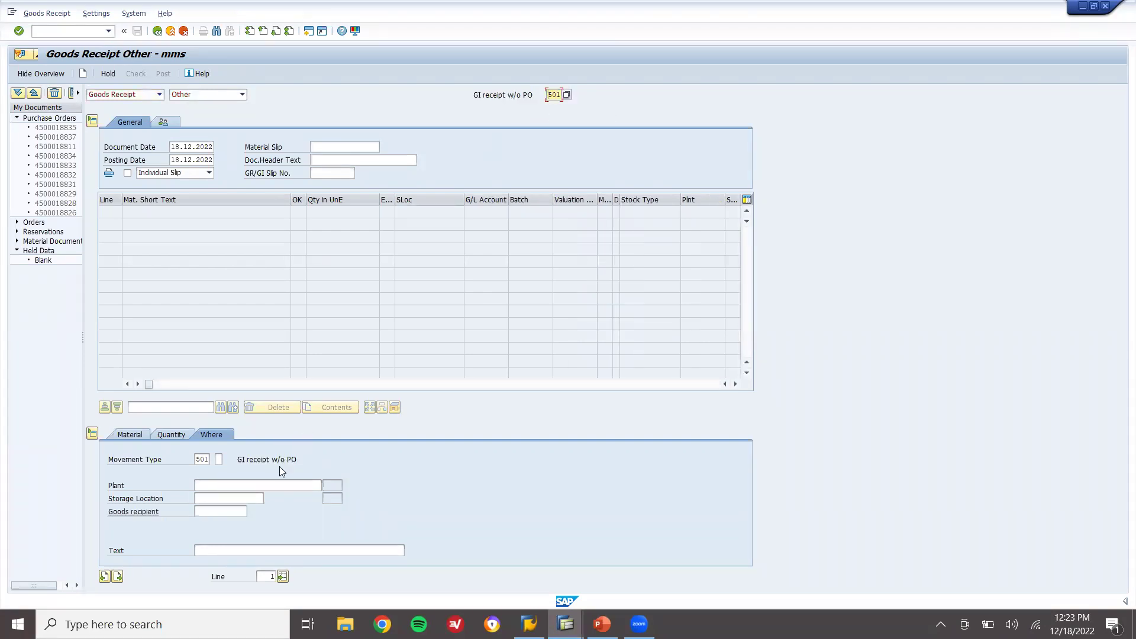
Enter material 2219 with quantity 100 KG as the first item
left_click(126, 435)
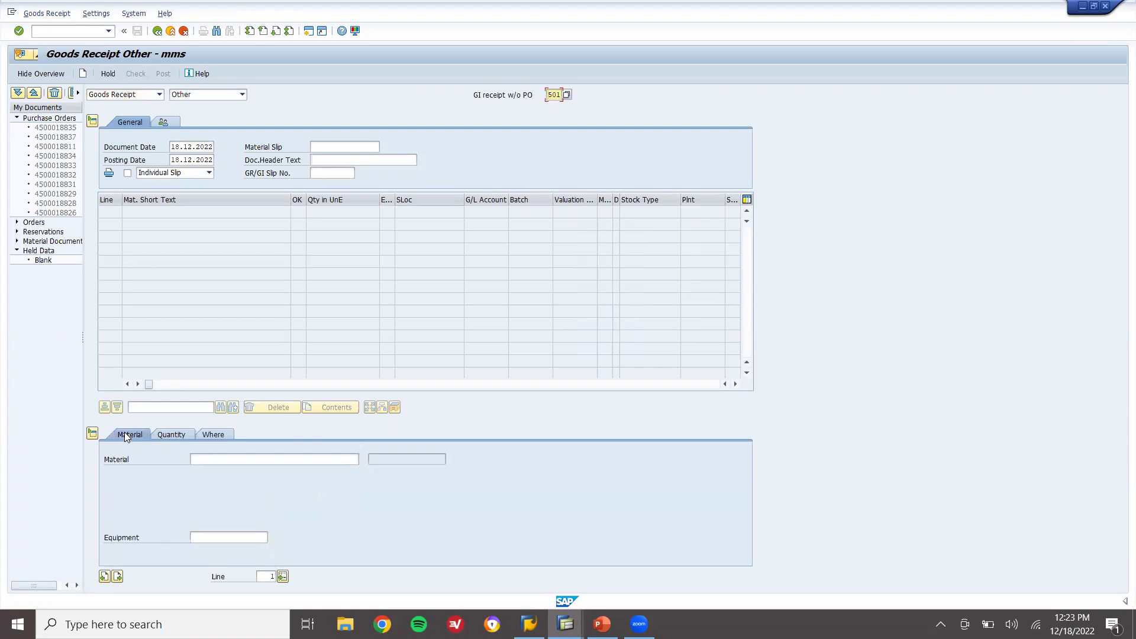
left_click(240, 459)
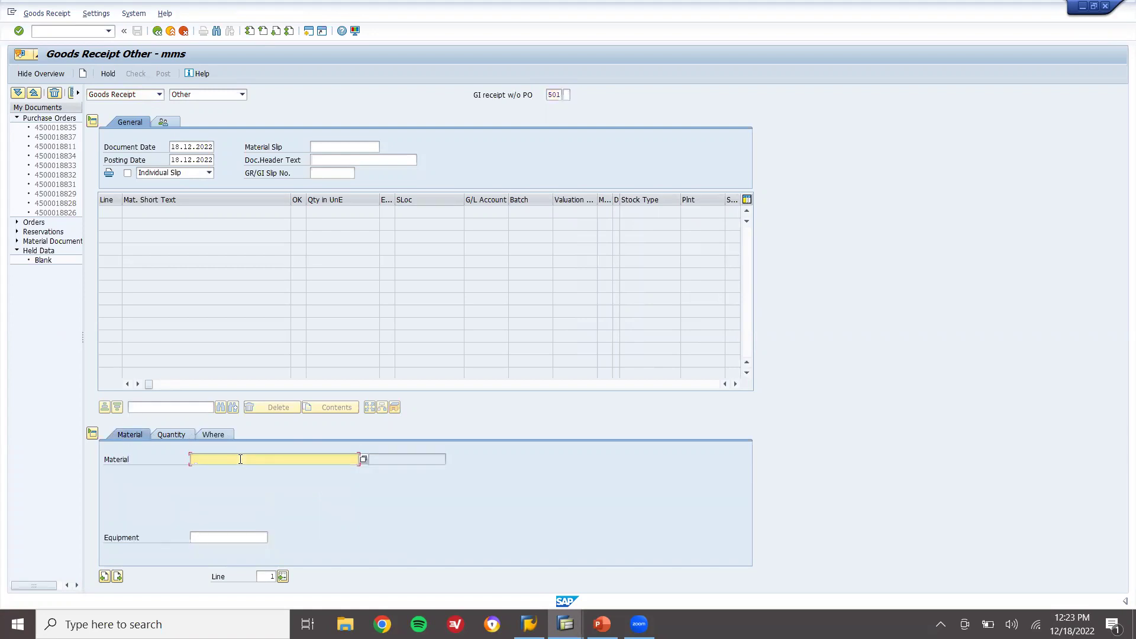
type("2219")
left_click(170, 433)
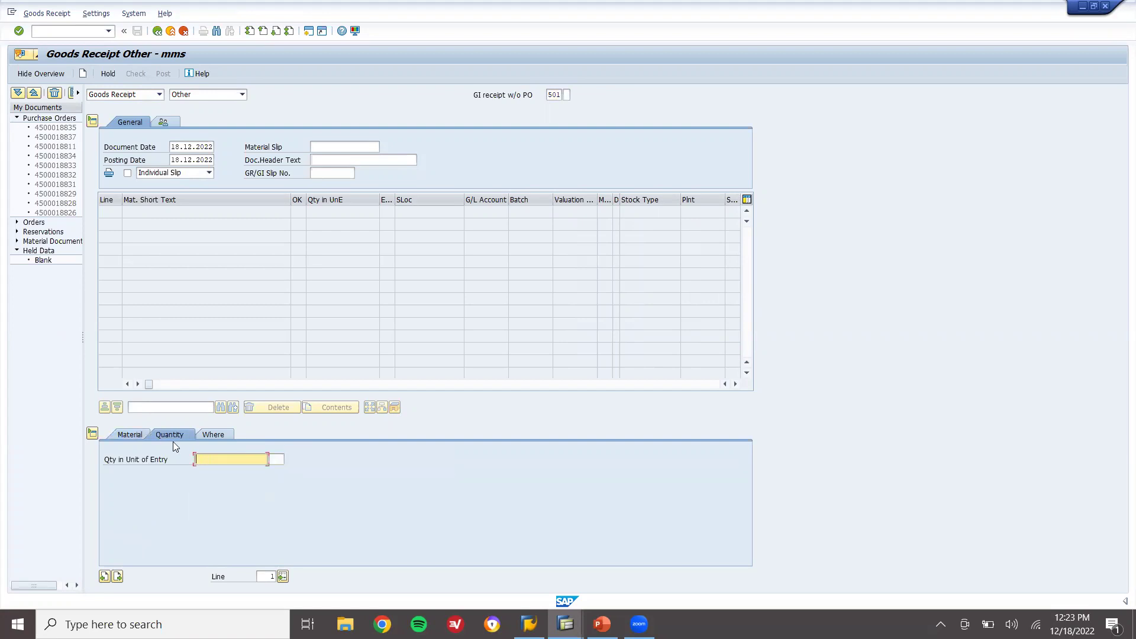
type("100")
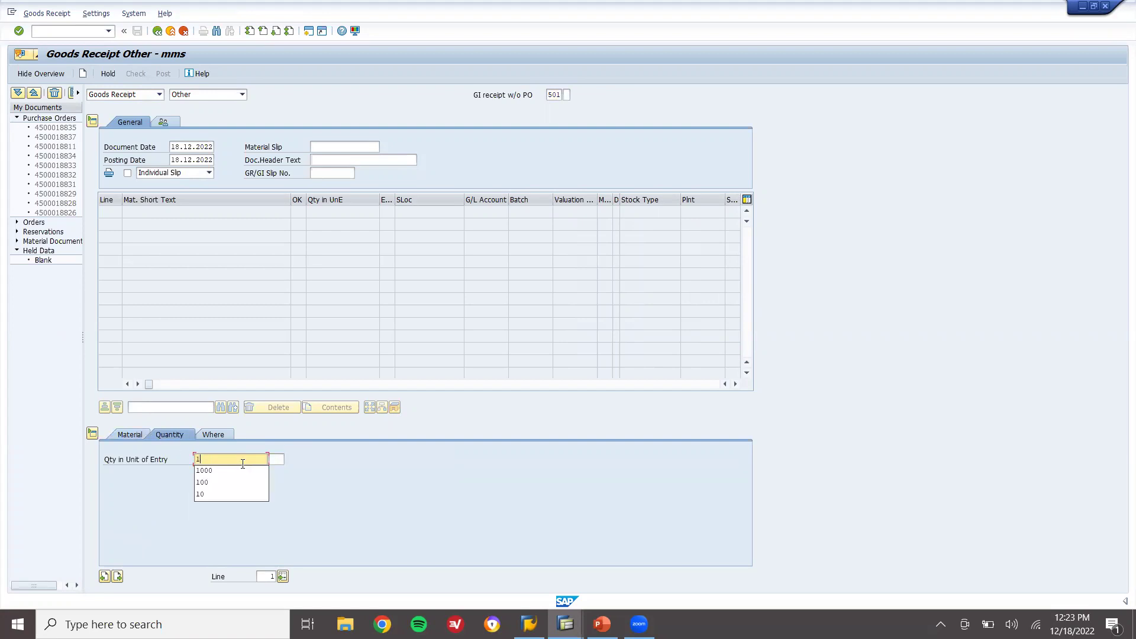
key("Return")
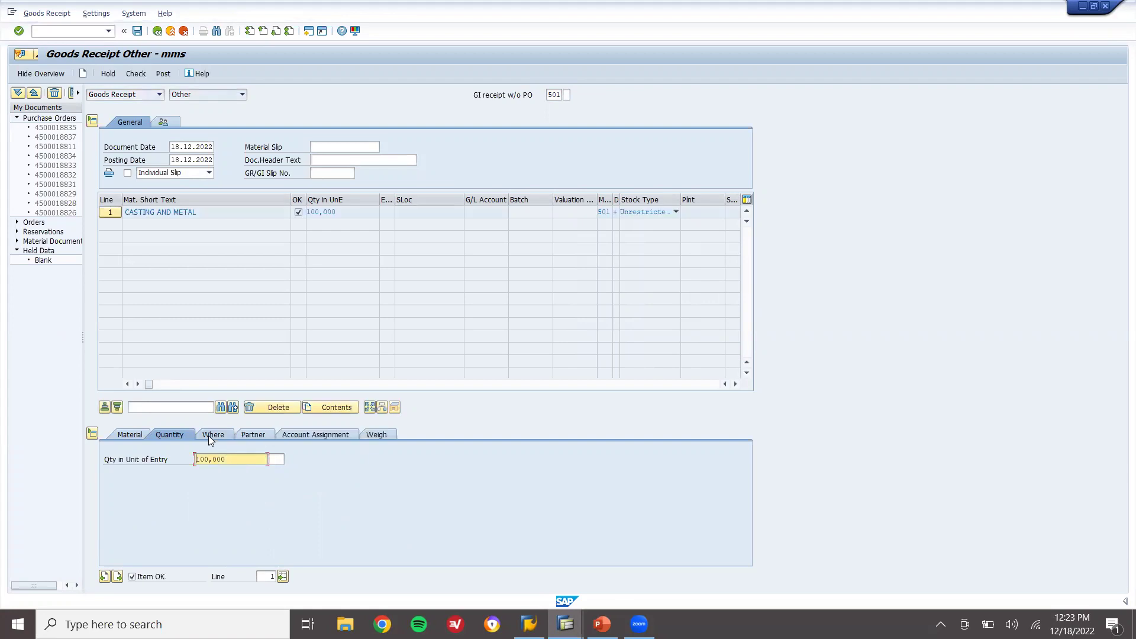
Set plant 1111 and storage location 1111 for the item
left_click(213, 434)
left_click(210, 485)
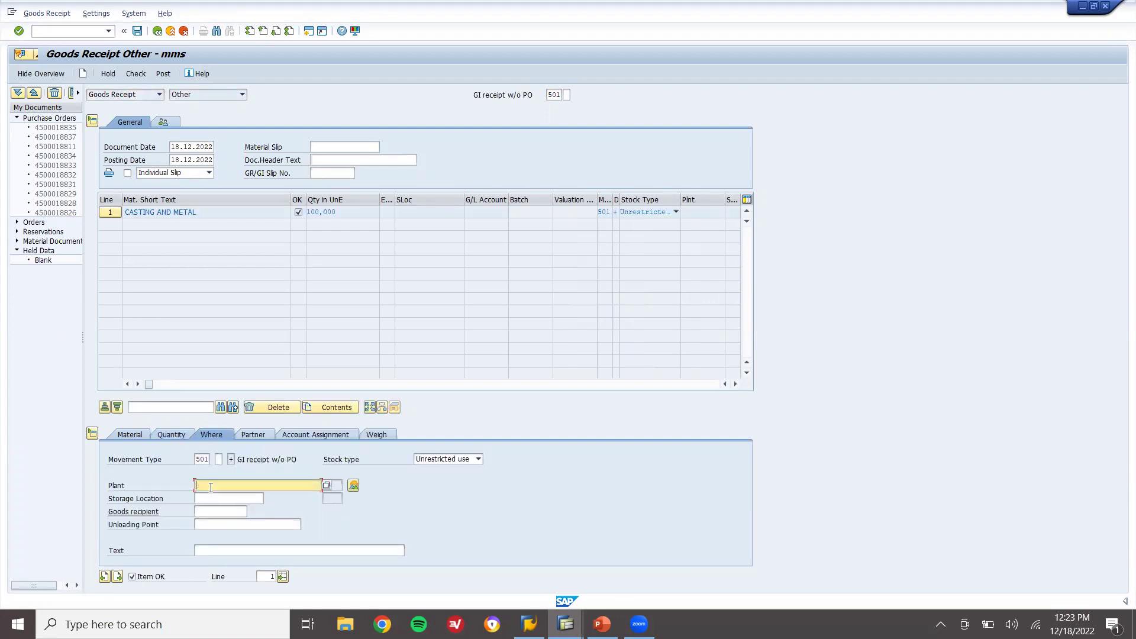
type("1111")
key("Tab")
type("1111")
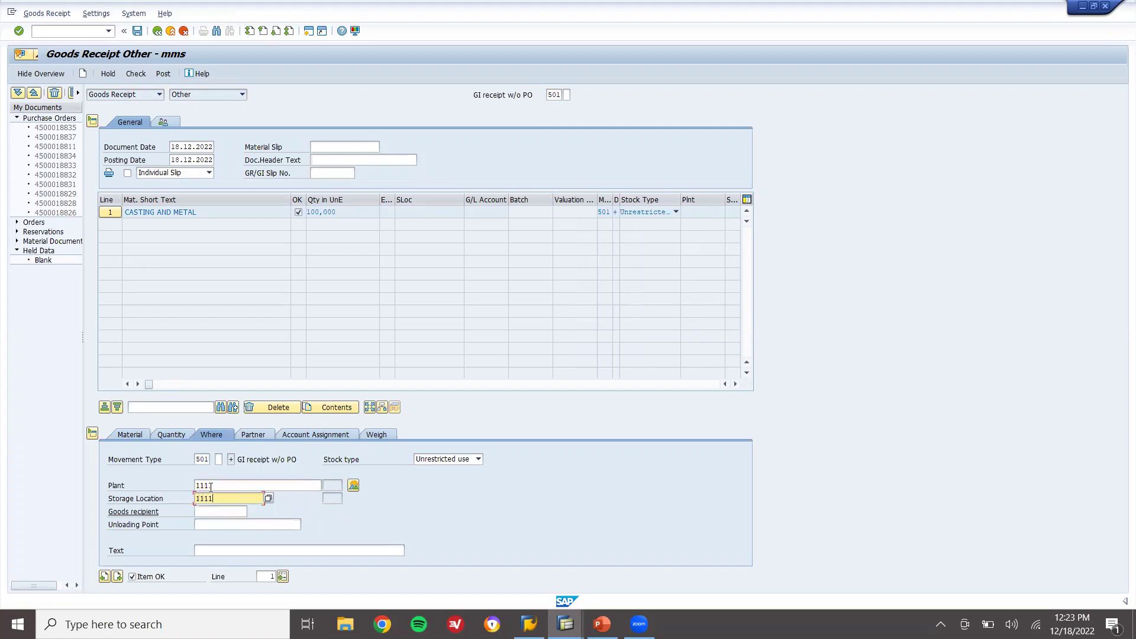
key("Return")
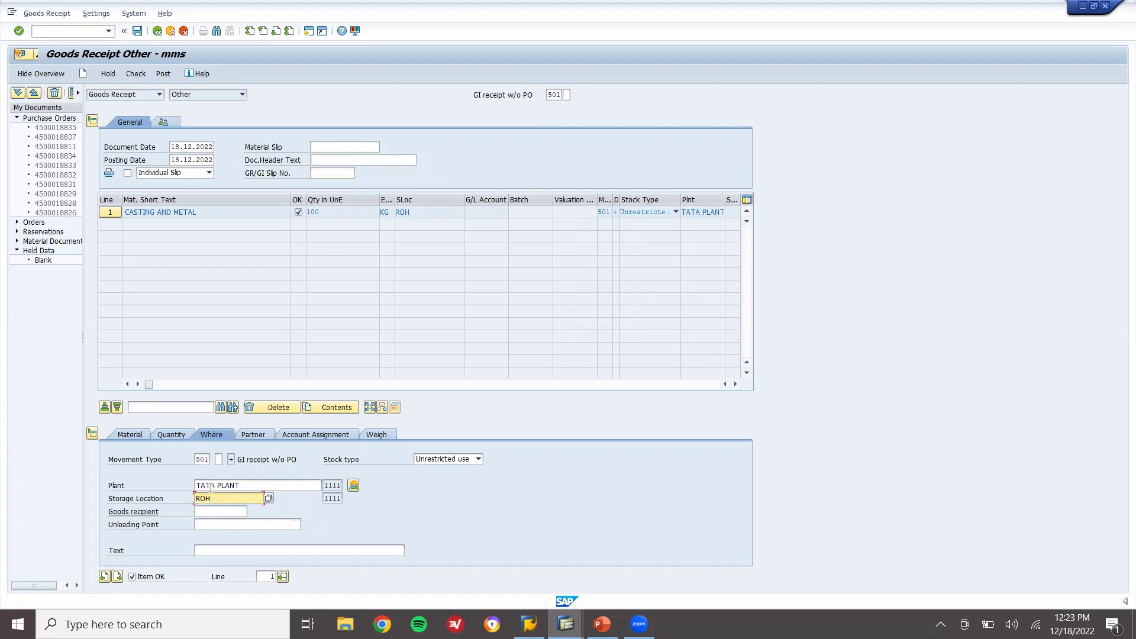
left_click(353, 147)
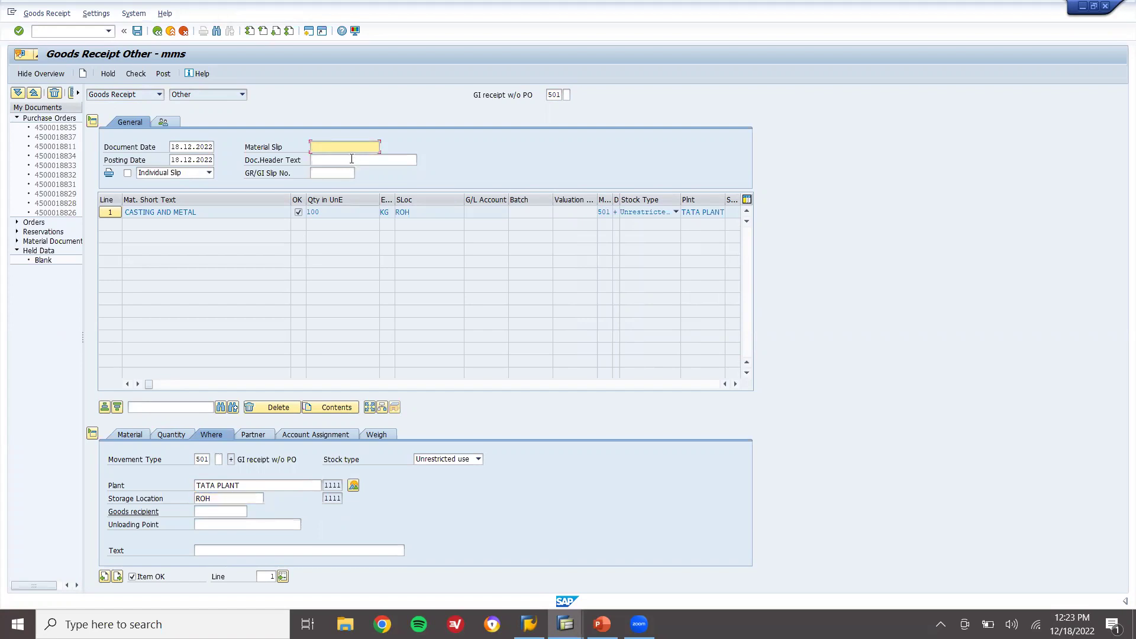
Begin entering JK INDS 7001095 in the Doc.Header Text field
left_click(352, 158)
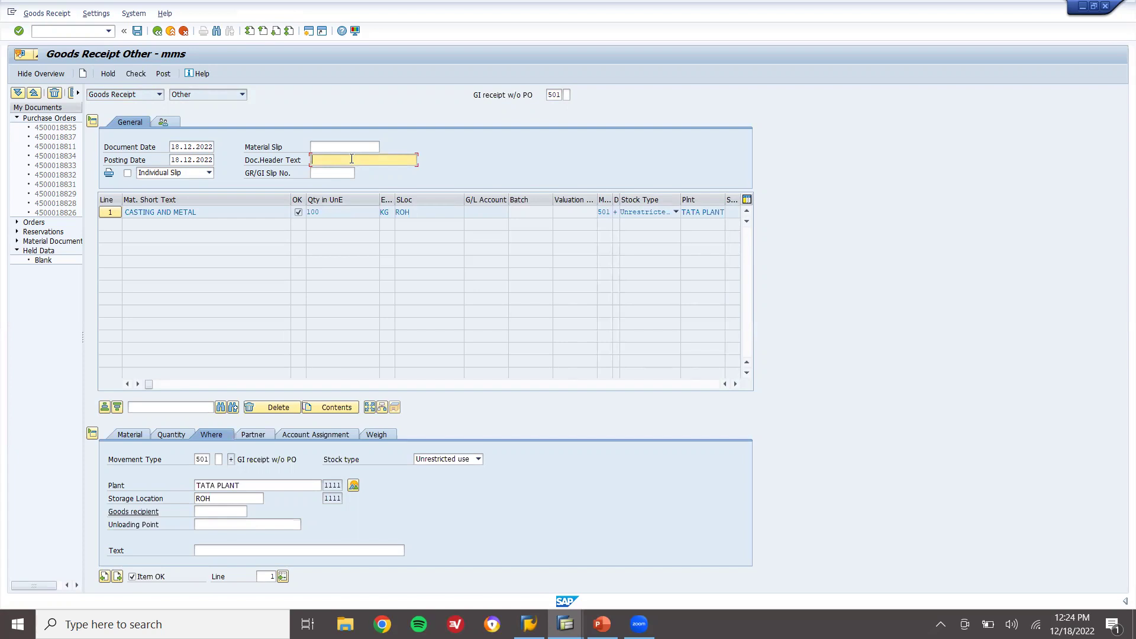
type("JK INDS ")
type("7")
type("101095")
left_click(566, 624)
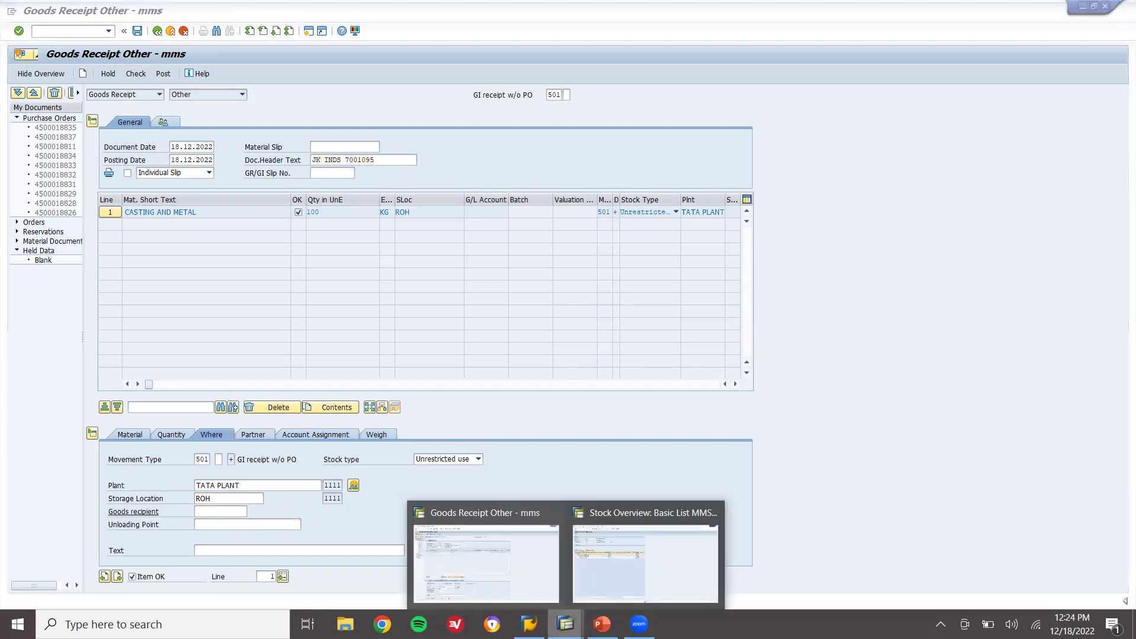
left_click(615, 568)
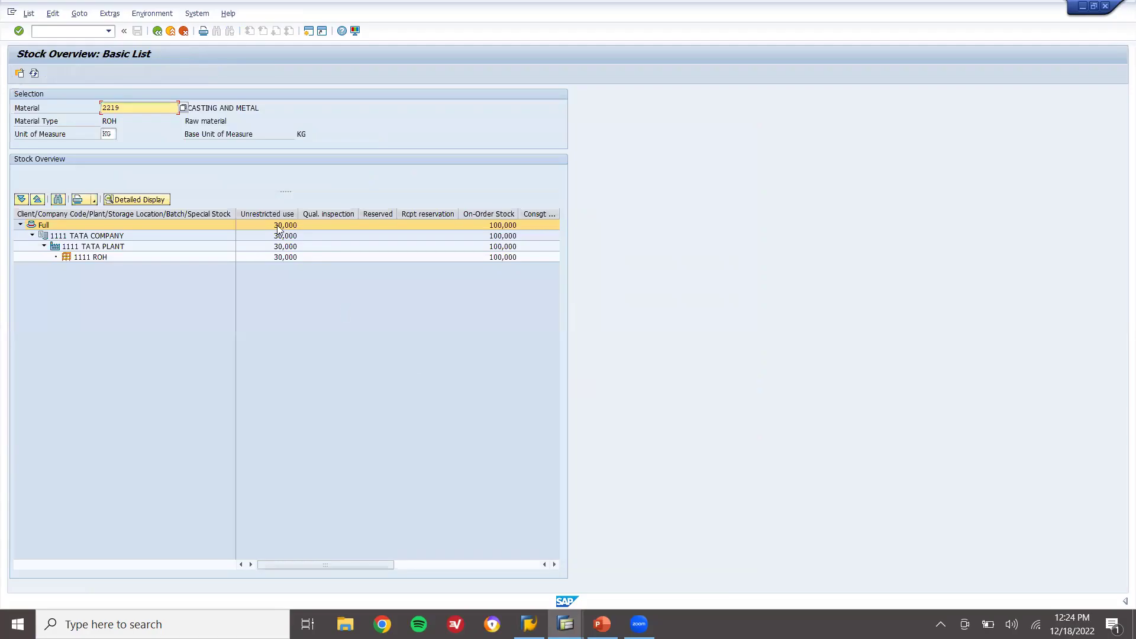
left_click_drag(124, 108, 93, 108)
left_click(108, 134)
key("alt+Tab")
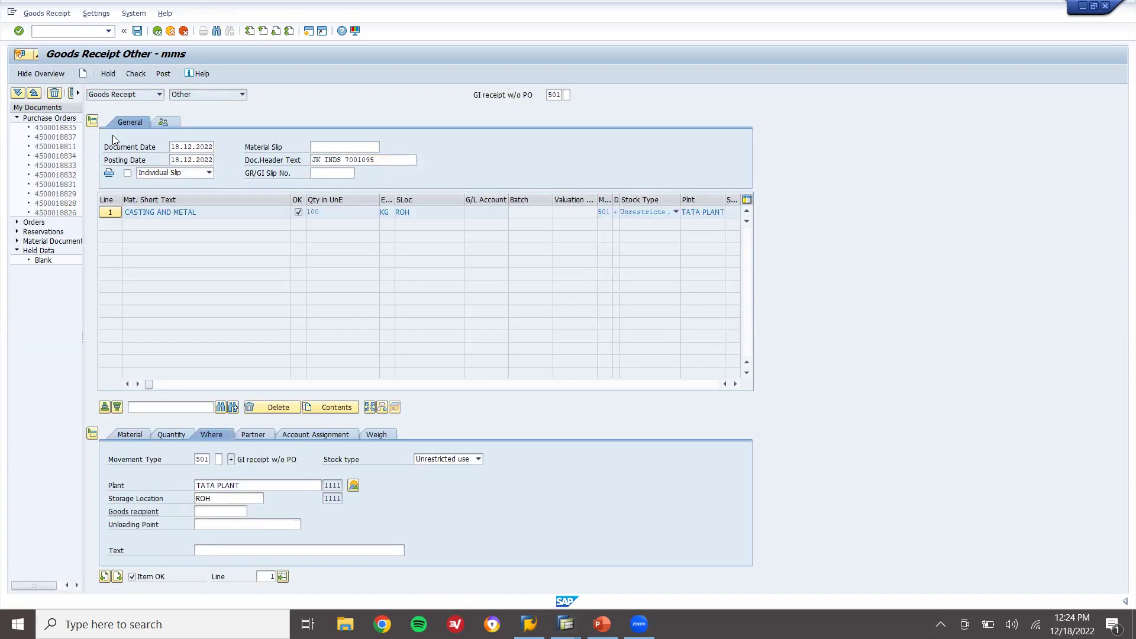
left_click(161, 74)
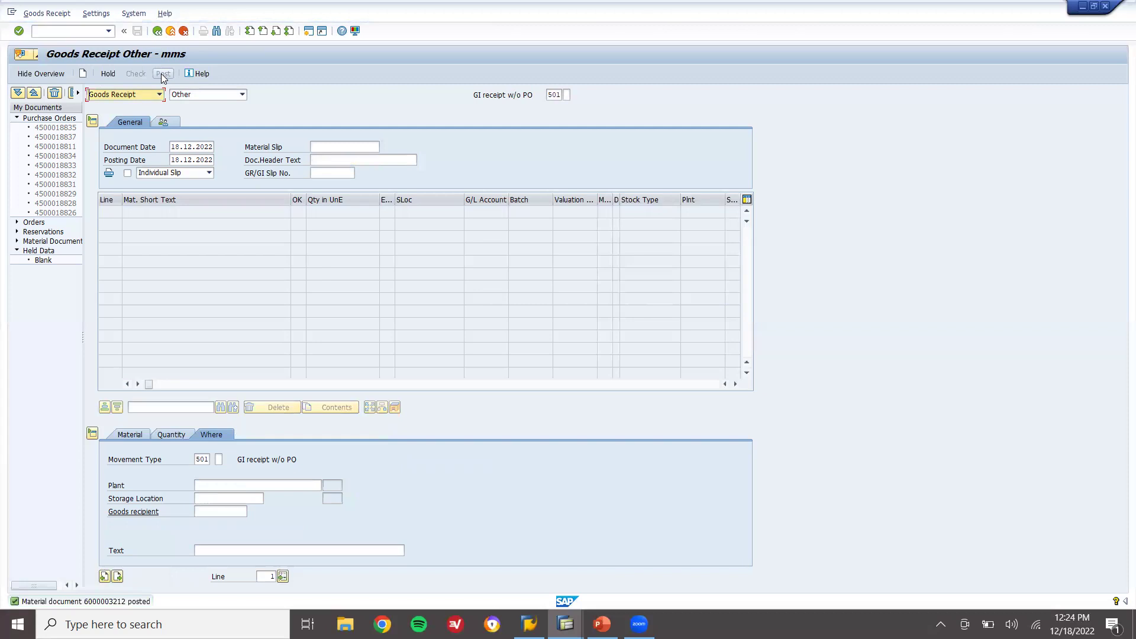
mouse_move(565, 624)
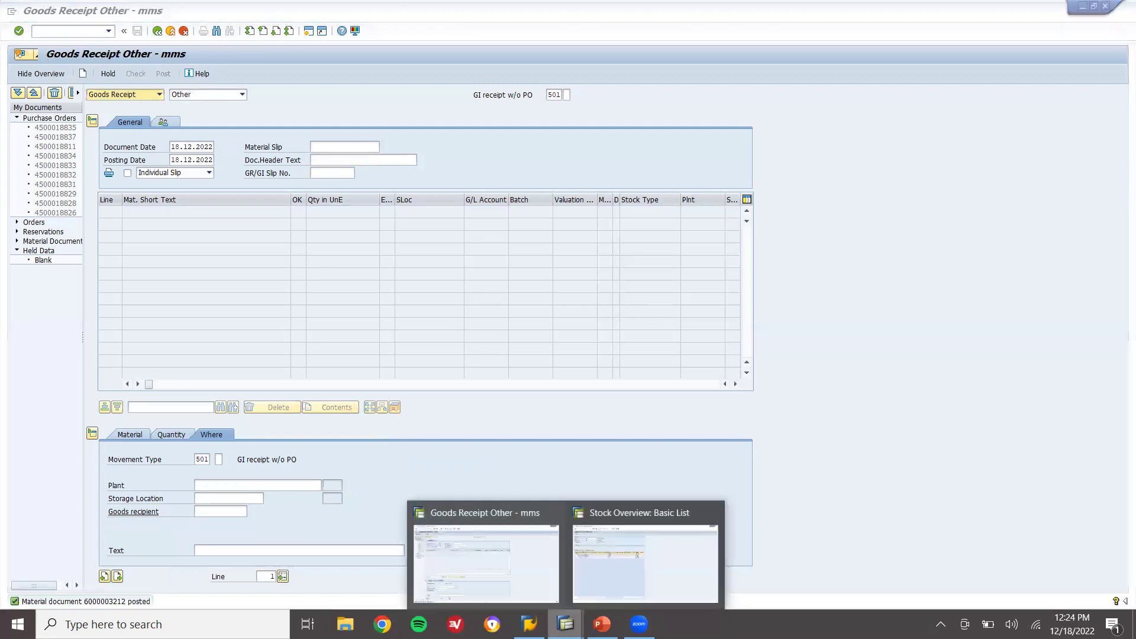
Refresh the MMBE overview to confirm 130,000 KG unrestricted, then return to MIGO
left_click(643, 564)
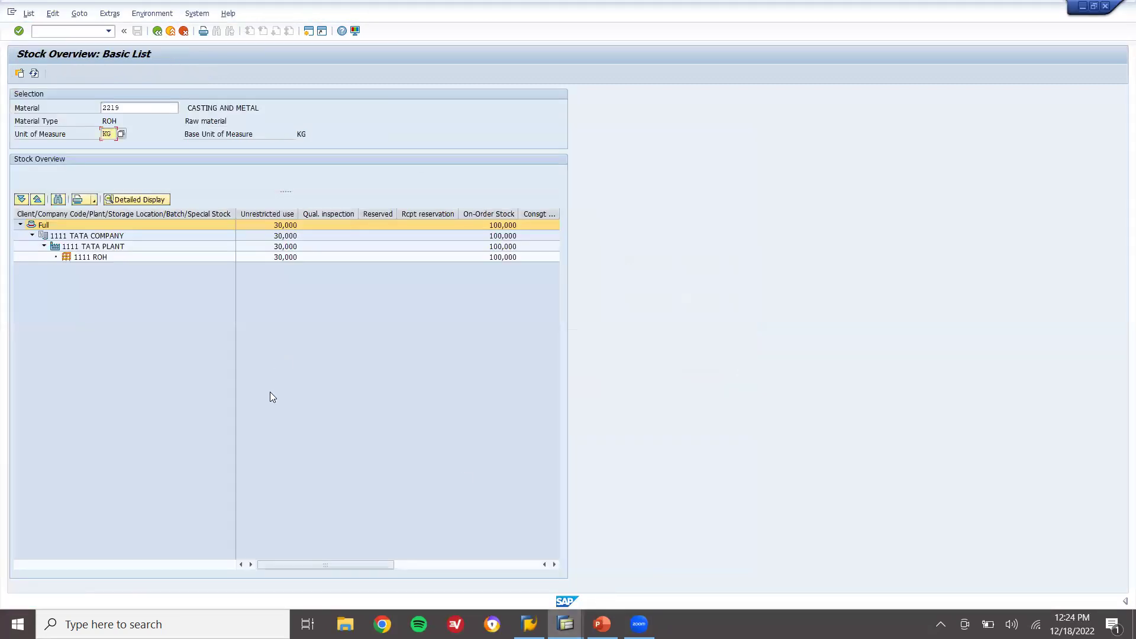
left_click(33, 74)
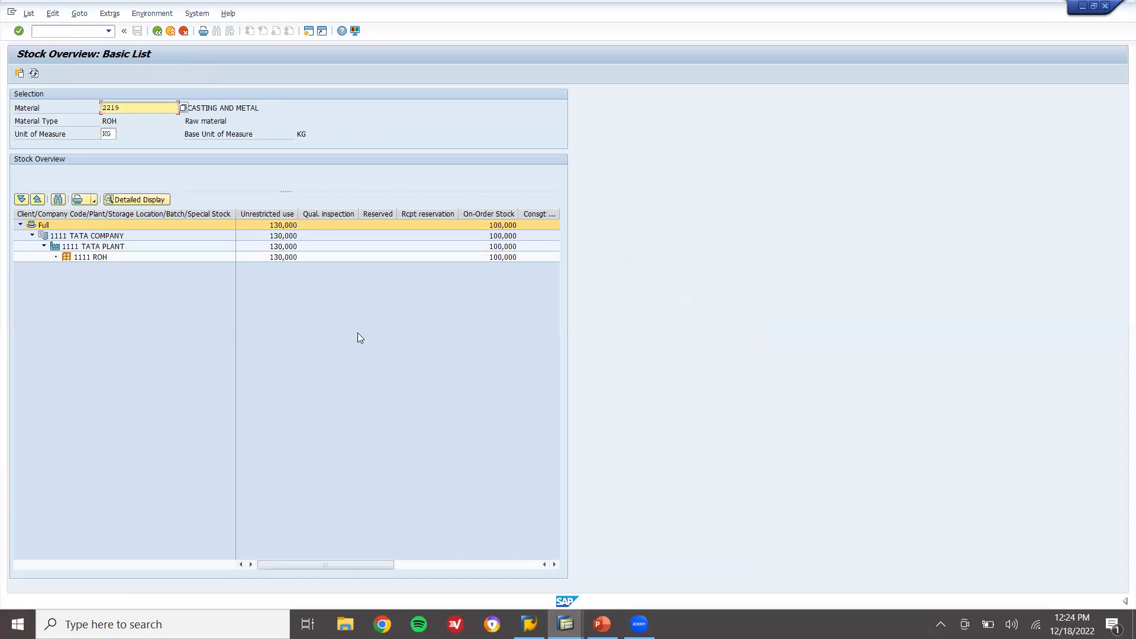
mouse_move(565, 623)
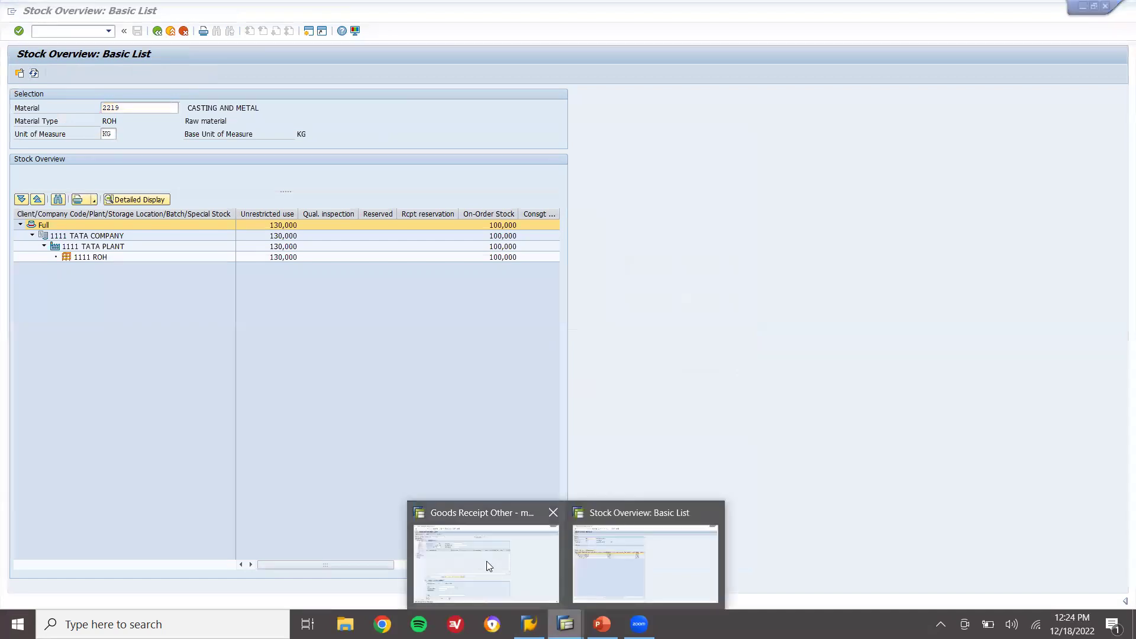
left_click(487, 561)
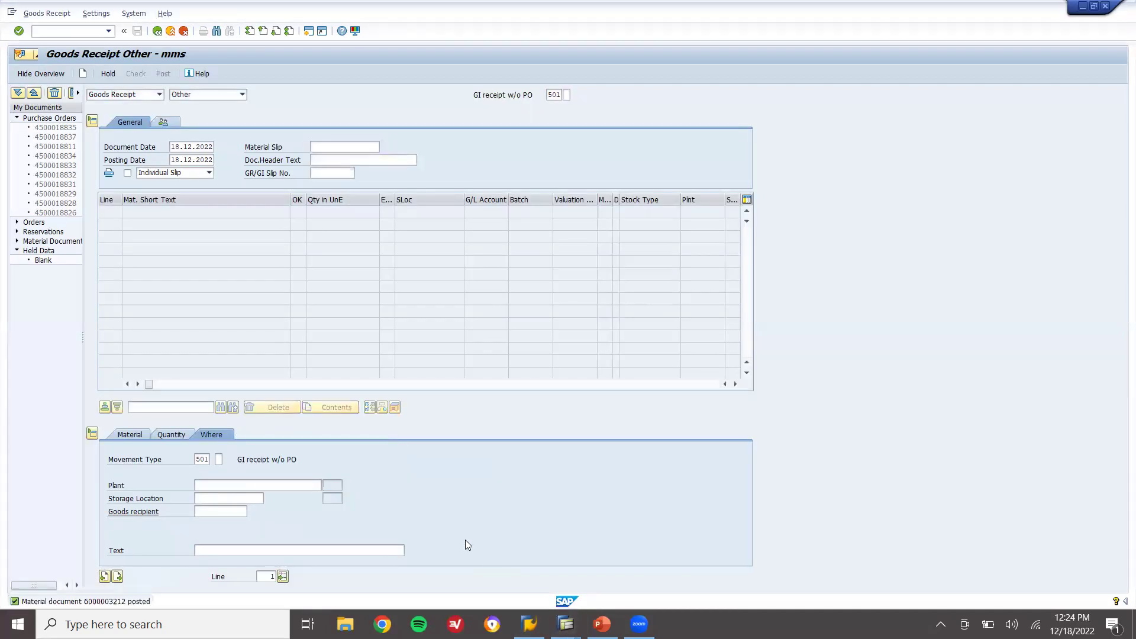
Leave MIGO, start FB60 and enter vendor 7001095 with invoice date 29.12.2022
left_click(170, 30)
type("FB")
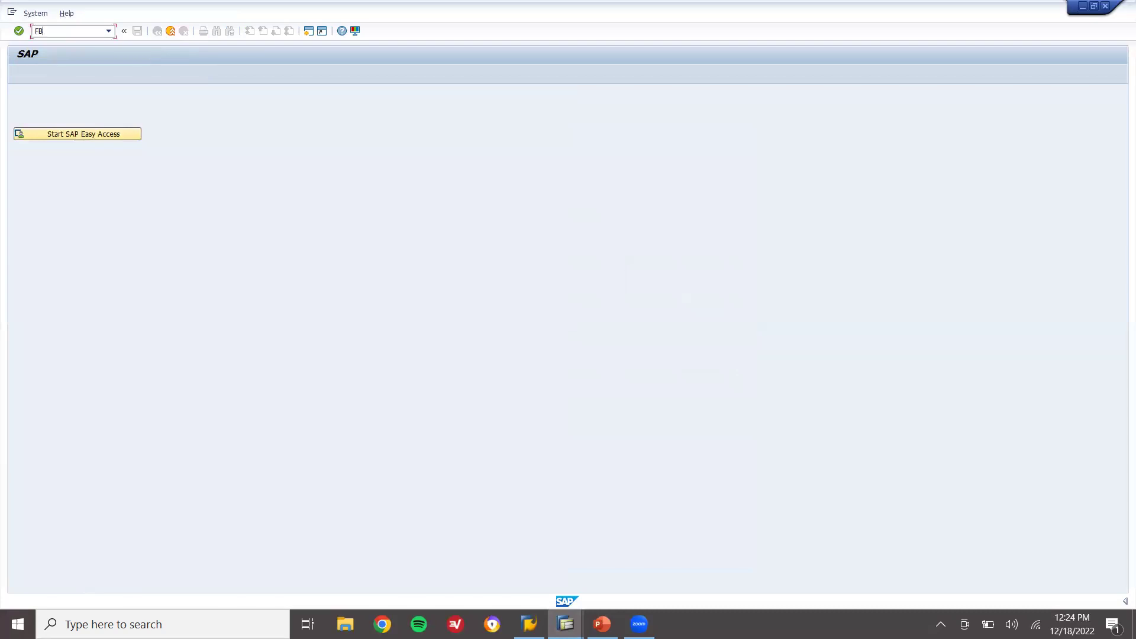
type("MMBE")
key("Return")
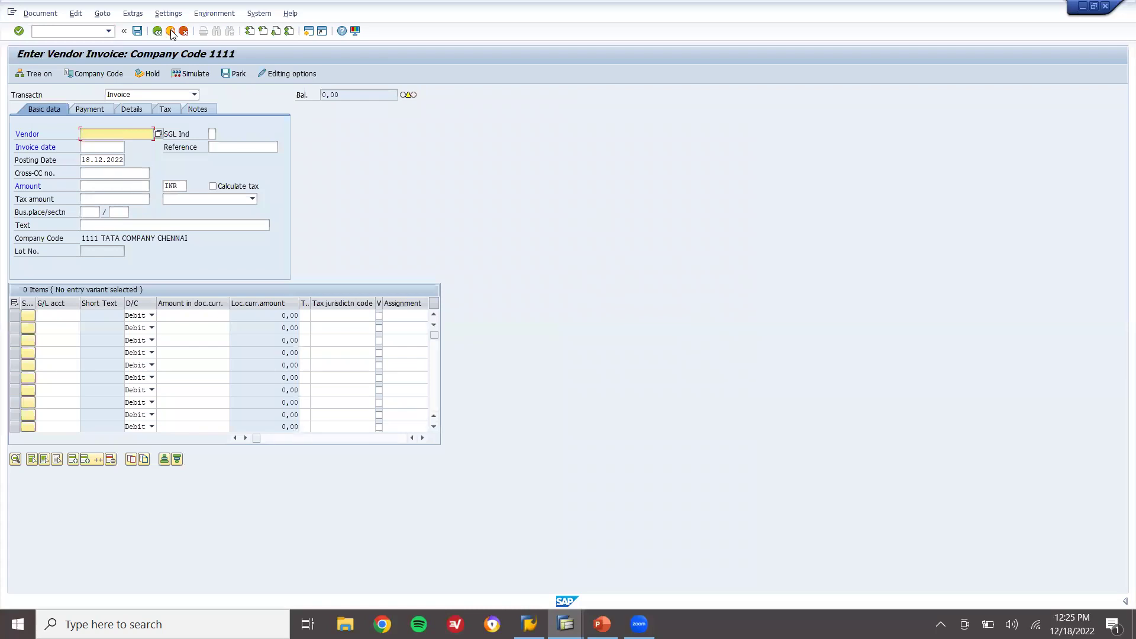
type("7001095")
key("Return")
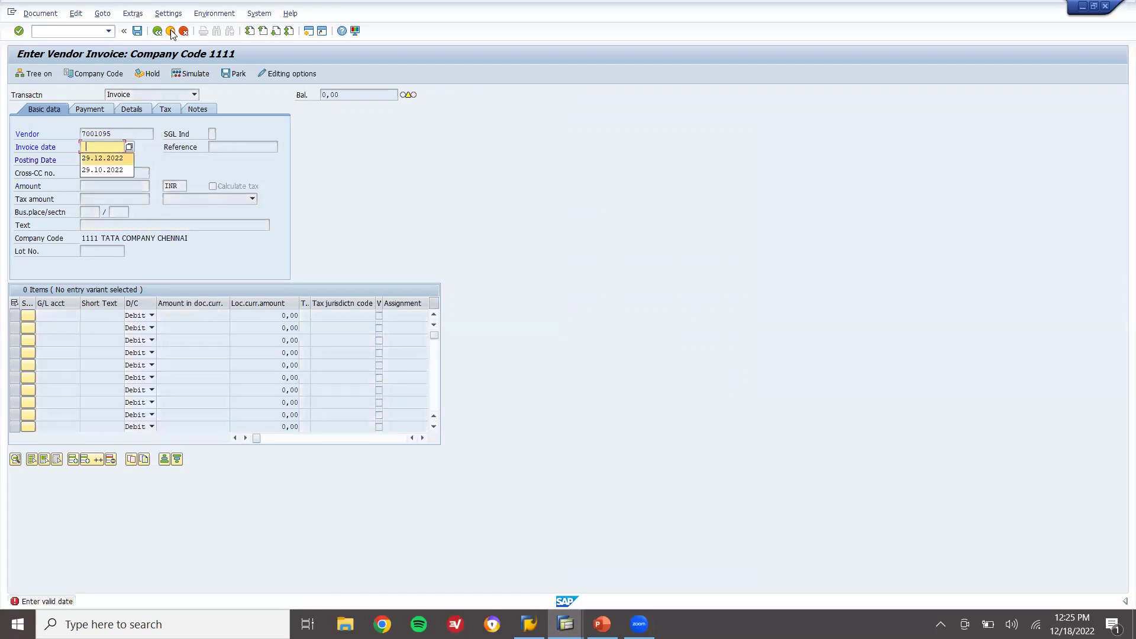
key("Down")
key("Return")
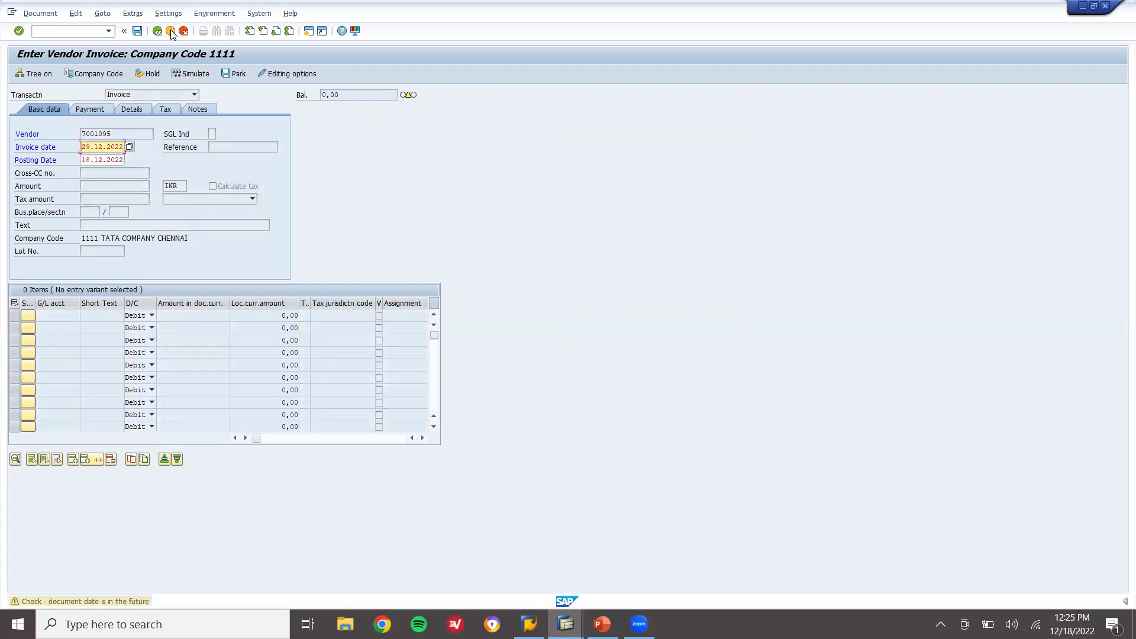
Set the baseline date to 19.12.2022 on the Payment tab
left_click(171, 31)
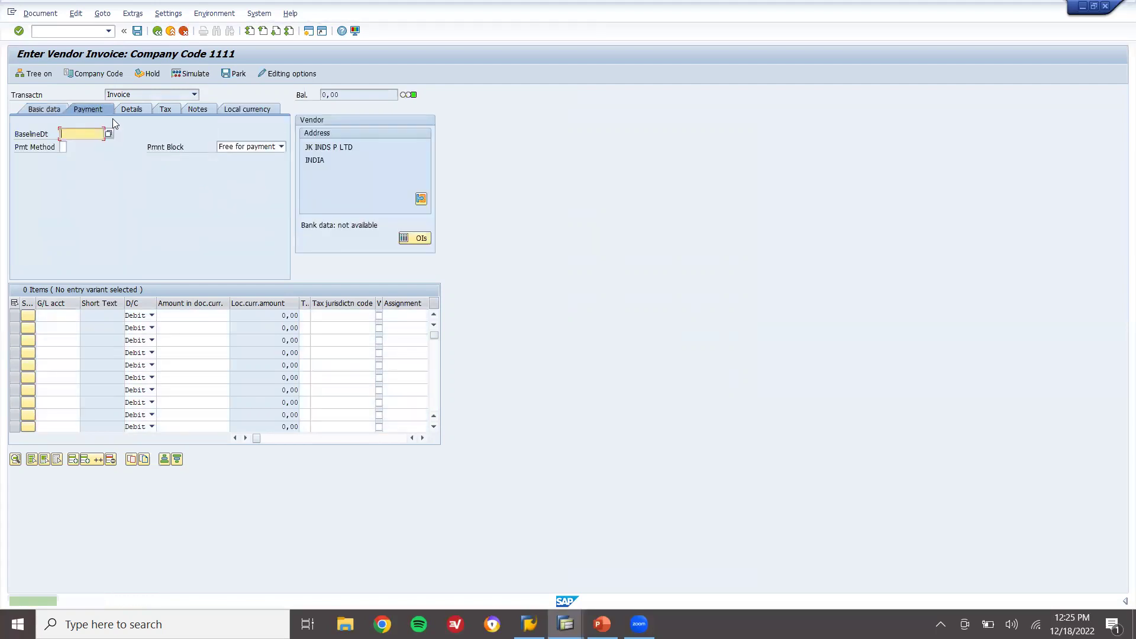
left_click(82, 133)
left_click(81, 143)
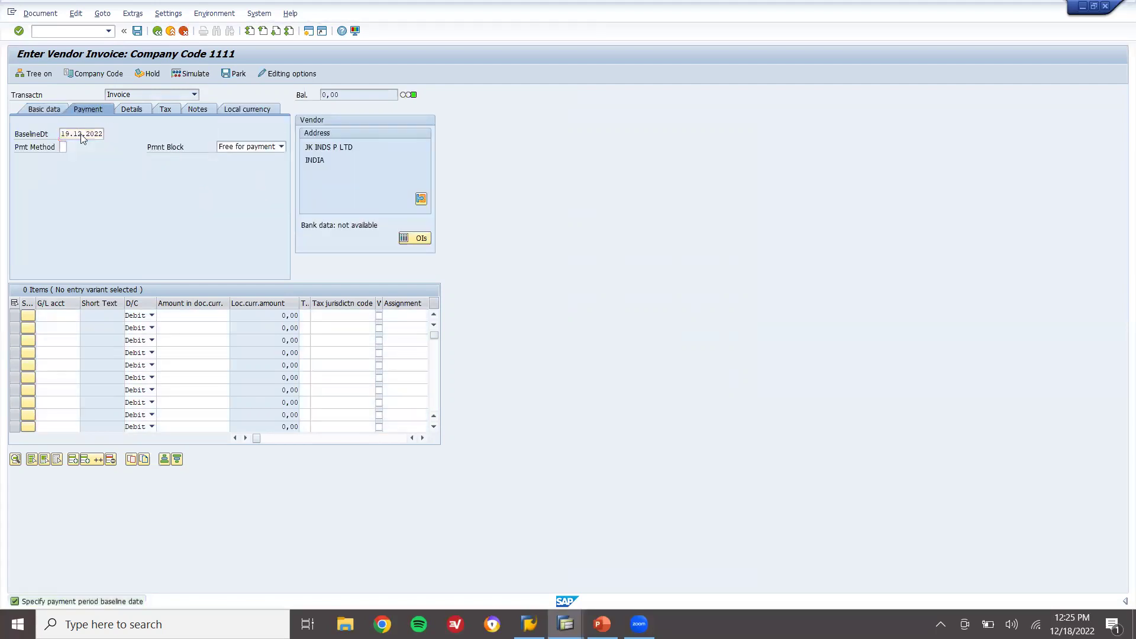
Enter 3,500 INR as the invoice amount in Basic data
left_click(52, 111)
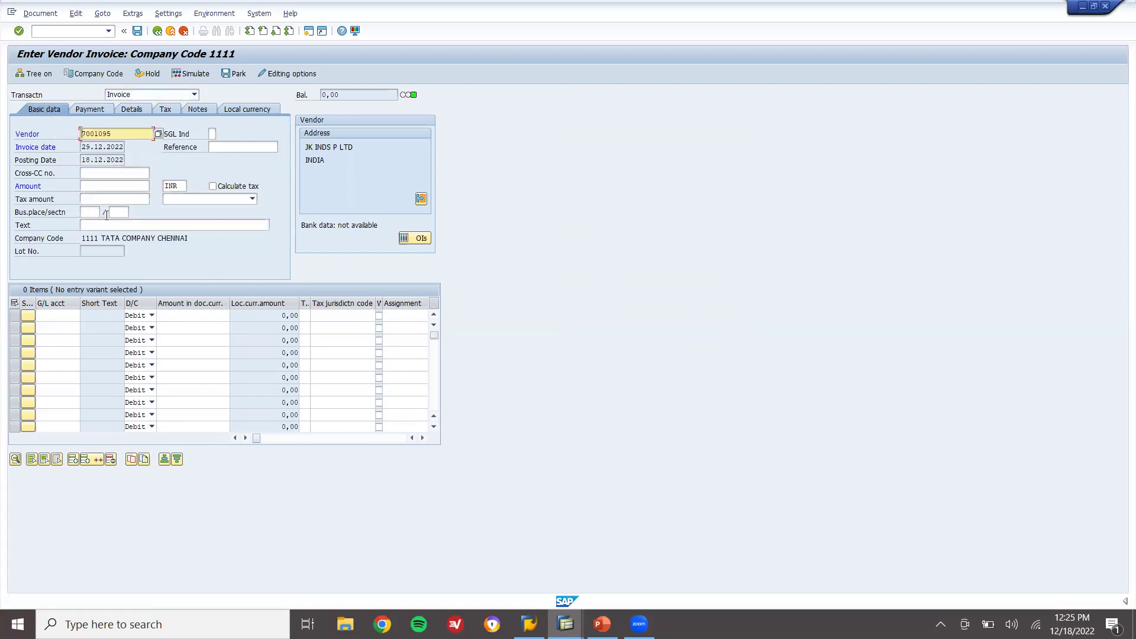
left_click(116, 186)
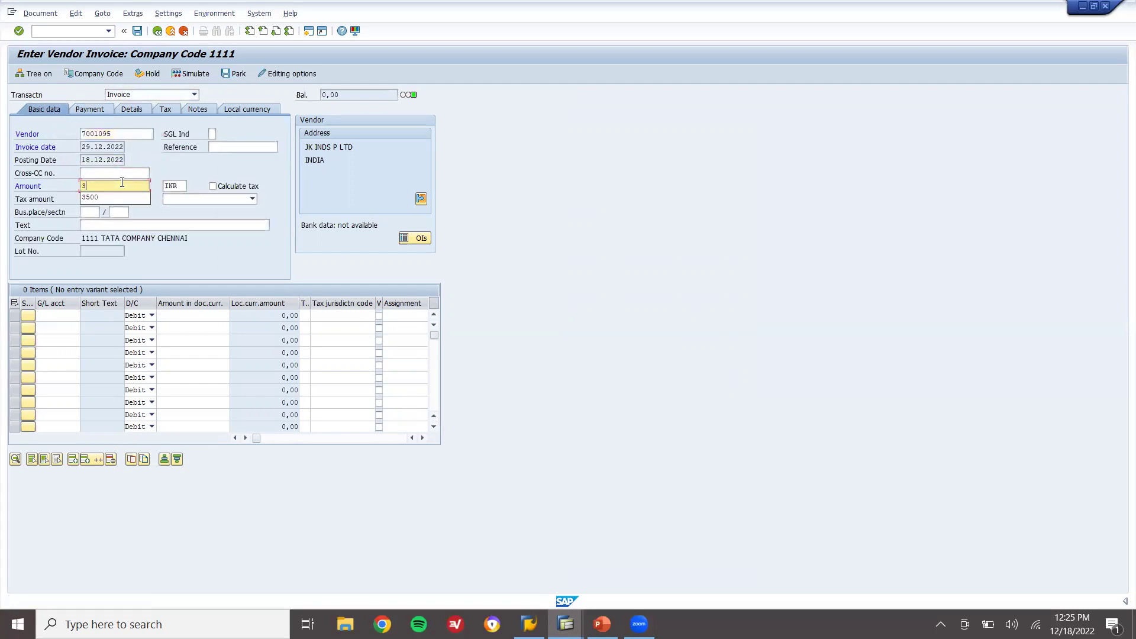
type("3500")
key("Return")
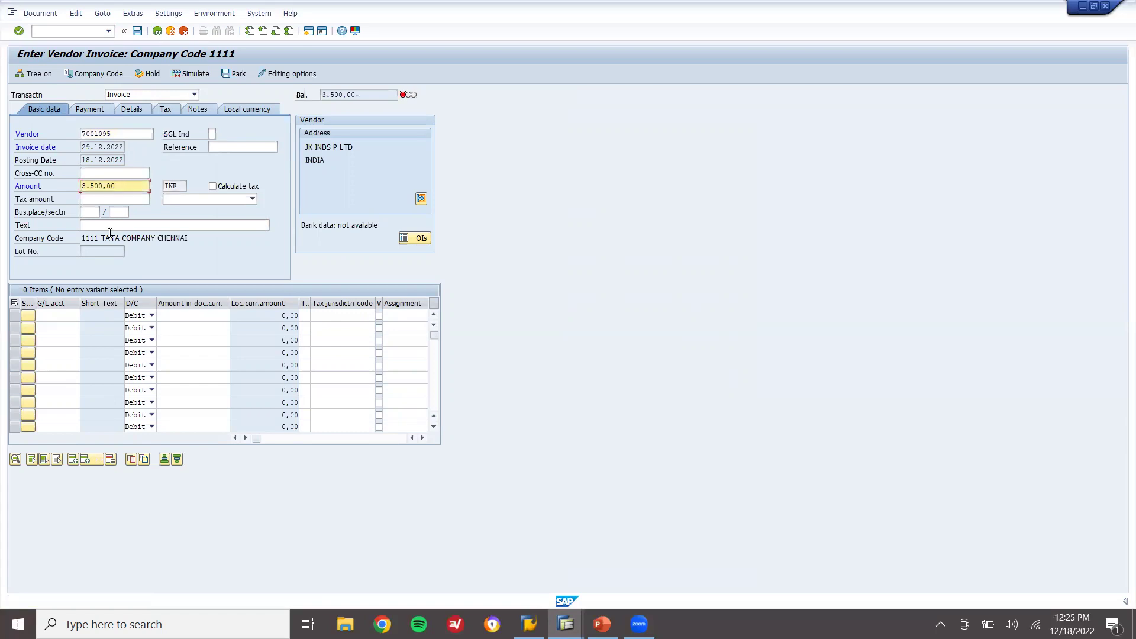
Add a 3,500 debit item on G/L account 113101, bringing the balance to zero
left_click(66, 316)
type("113101")
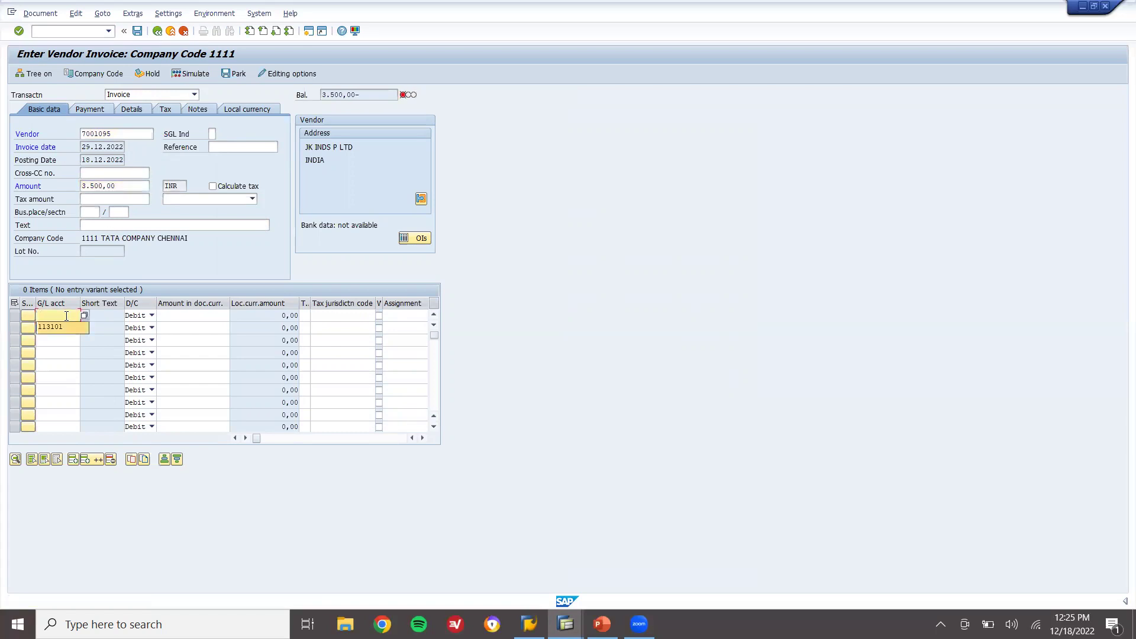
key("Return")
left_click(207, 315)
type("35")
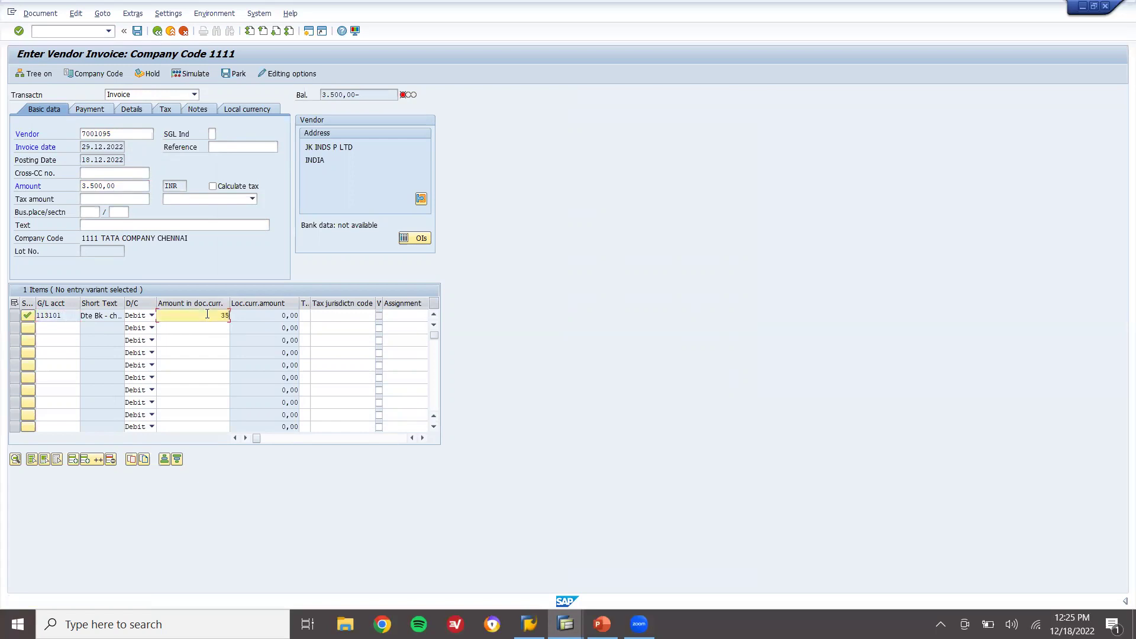
type("00")
key("Return")
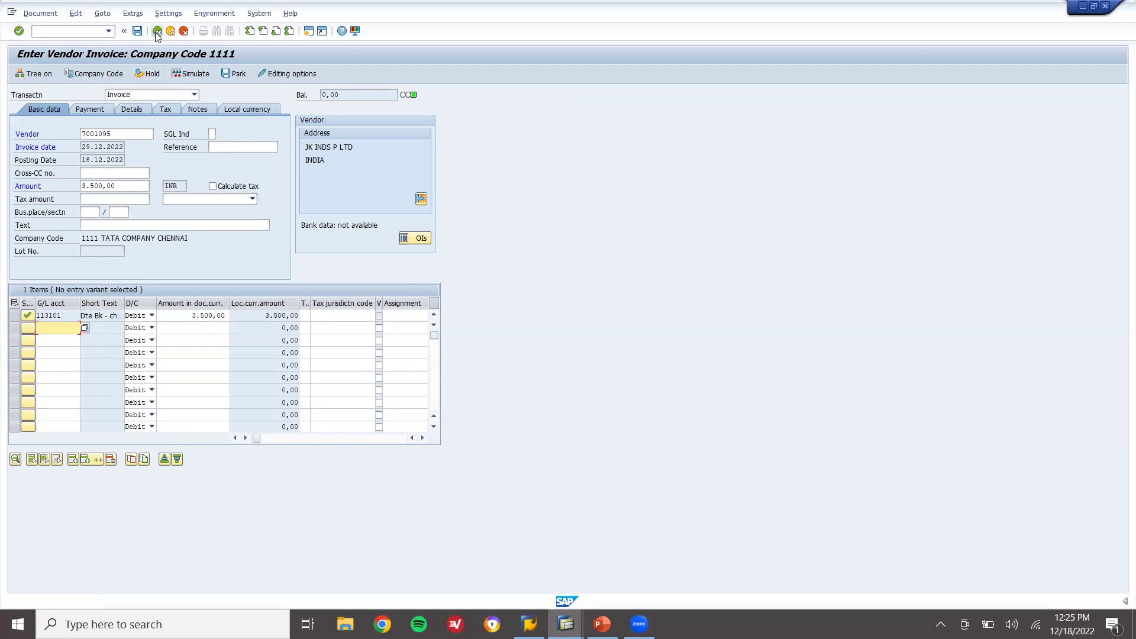
left_click(138, 30)
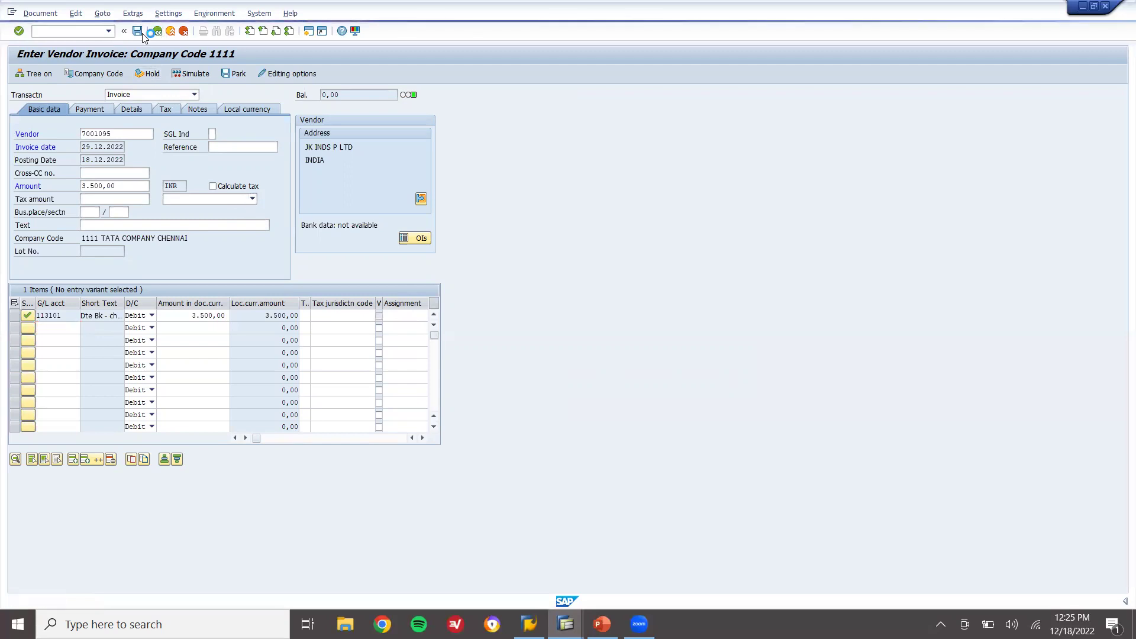
left_click(138, 30)
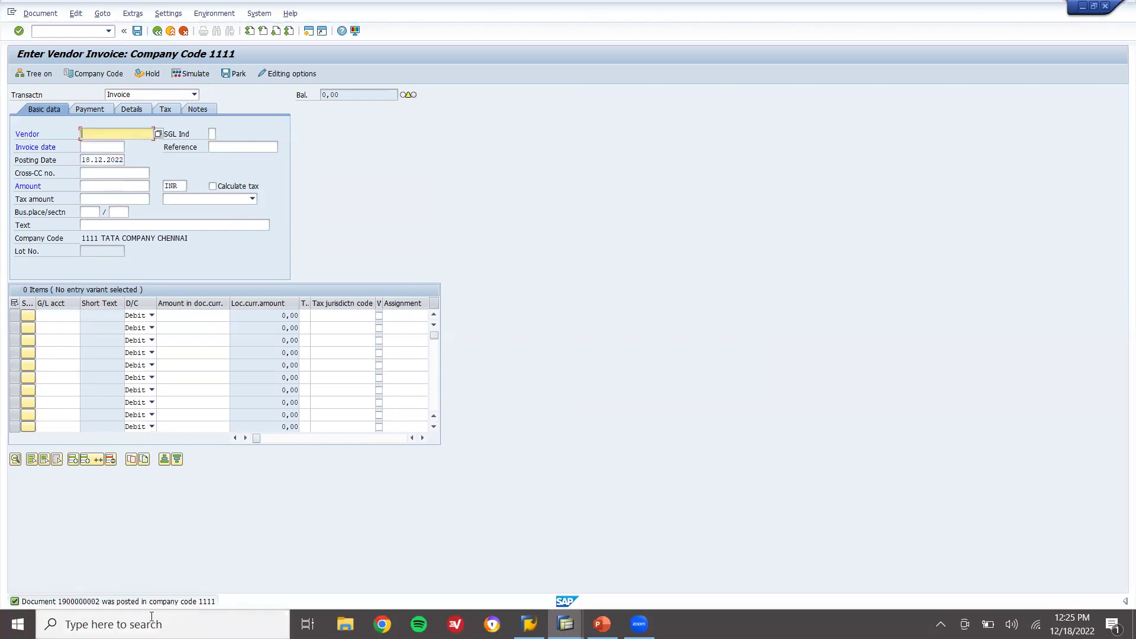
left_click(171, 31)
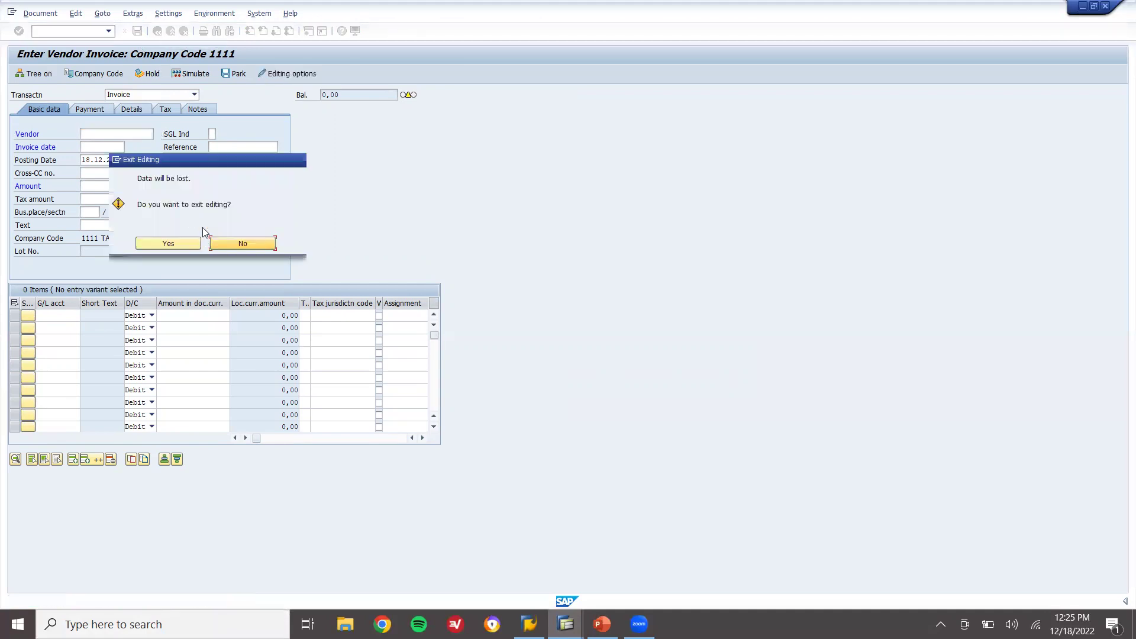
Answer Yes in the Exit Editing prompt to return to the start screen
left_click(172, 243)
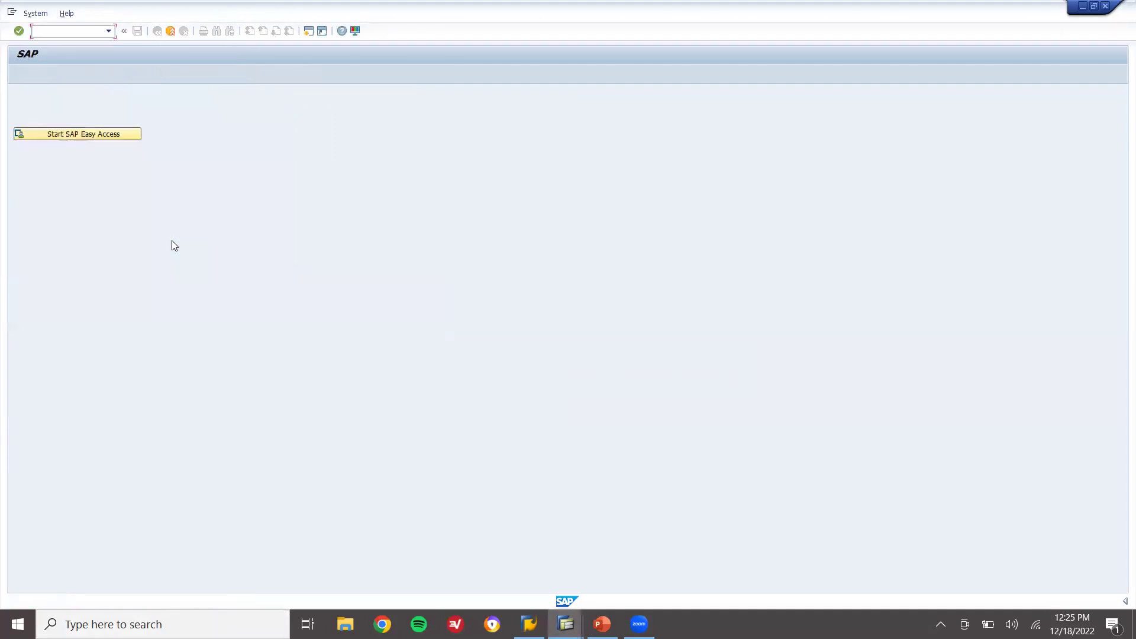